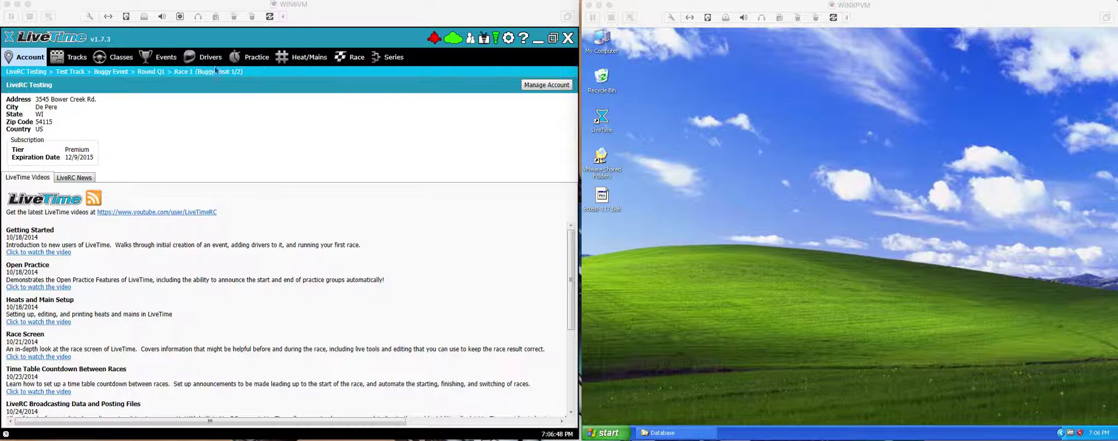
Step: Show round Q1's heats, then open the Help page showing backup destination Z:\VM Share
click(290, 237)
click(307, 56)
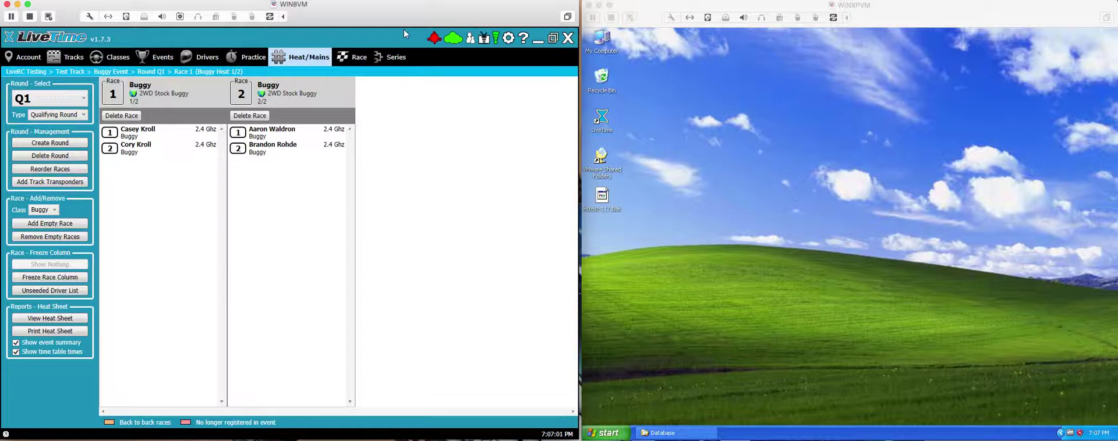
click(524, 44)
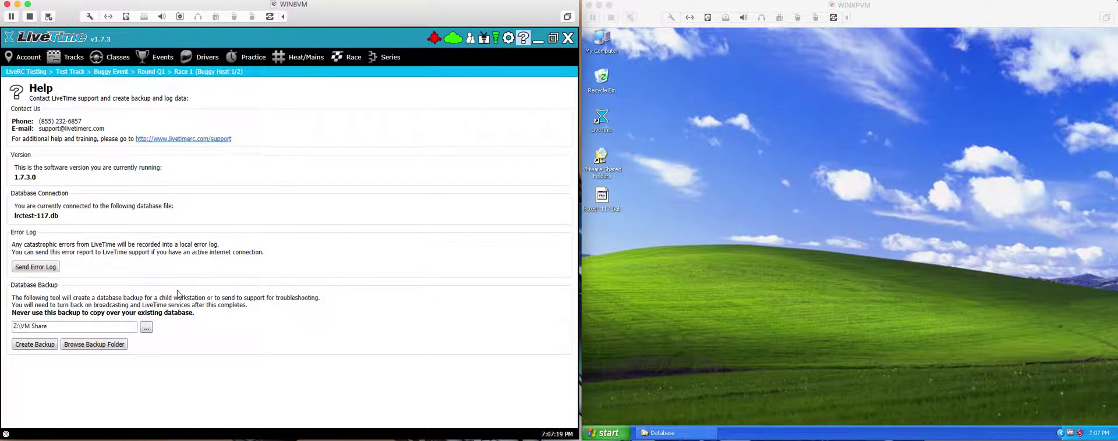
Step: Start a database backup with Create Backup on the Help page
click(36, 348)
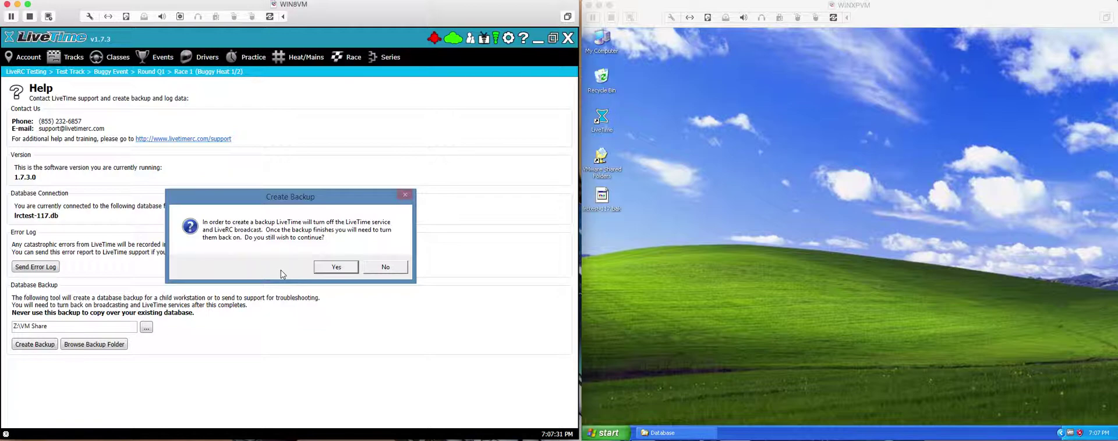
Step: Confirm the backup and the overwrite, saving lrctest-117.bak to Z:\VM Share
drag(317, 195, 321, 194)
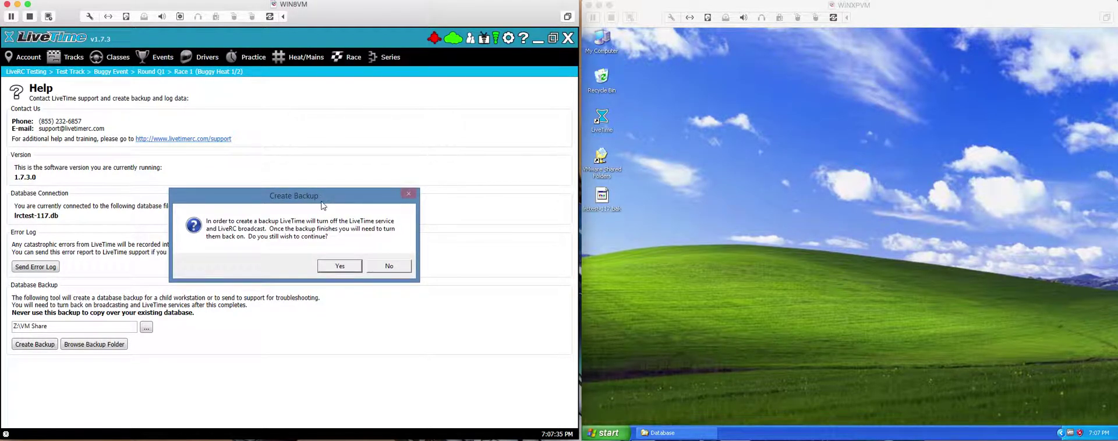
click(332, 266)
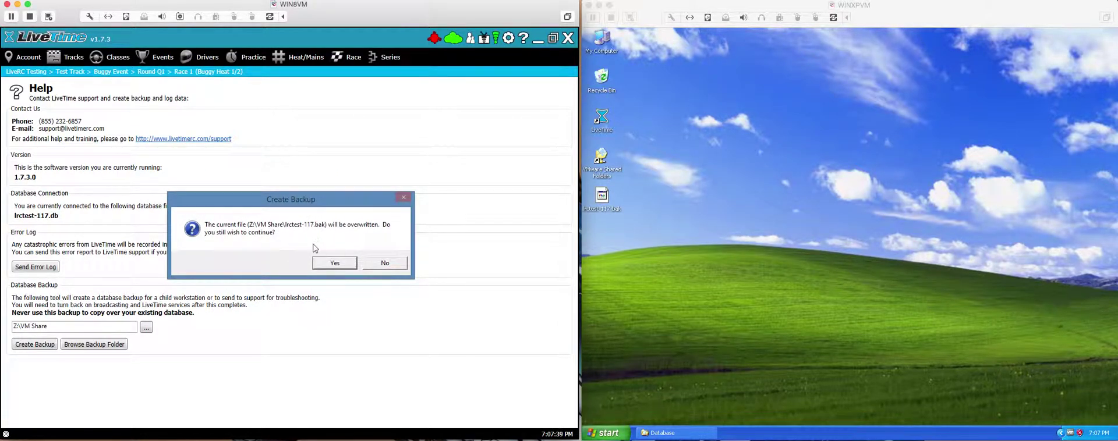
click(341, 265)
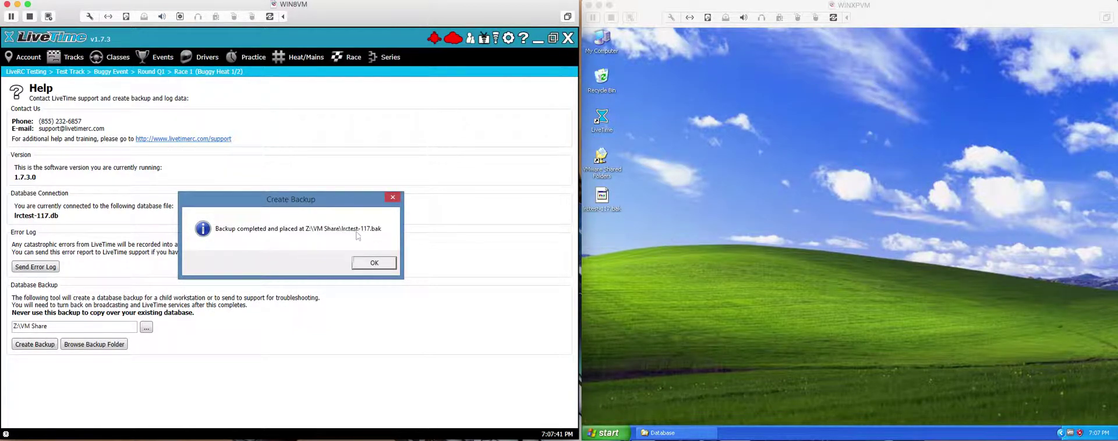
click(383, 263)
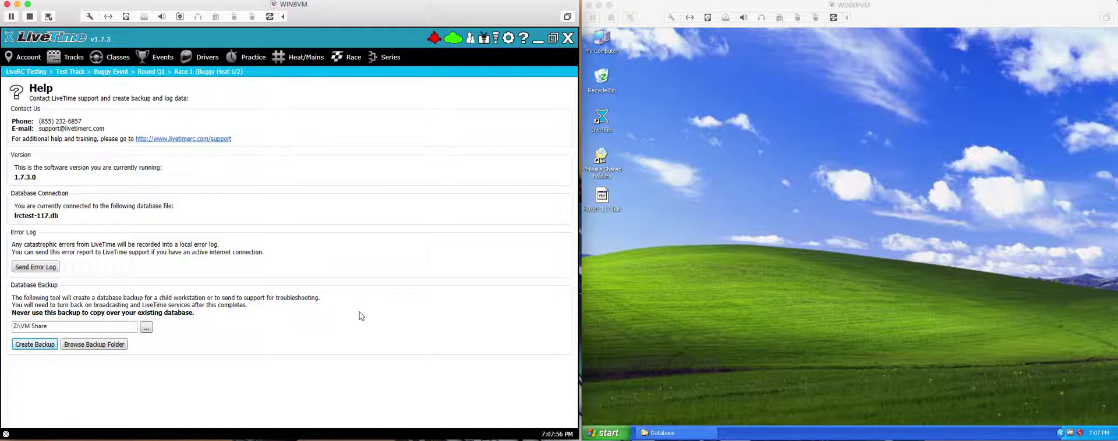
click(955, 348)
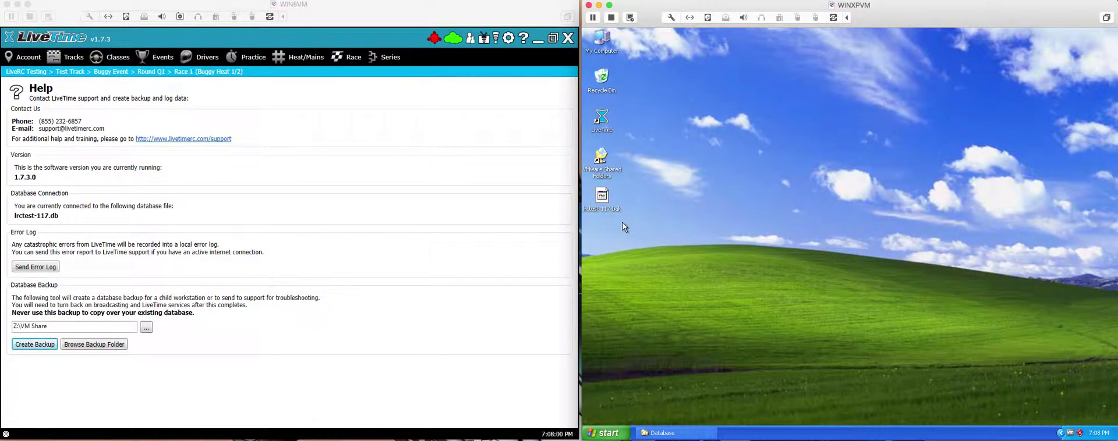
click(603, 197)
click(652, 222)
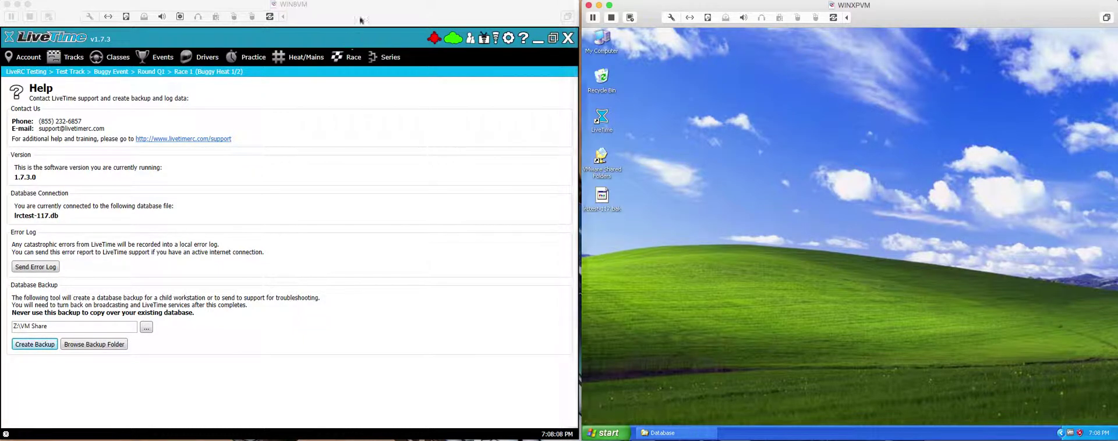
click(376, 117)
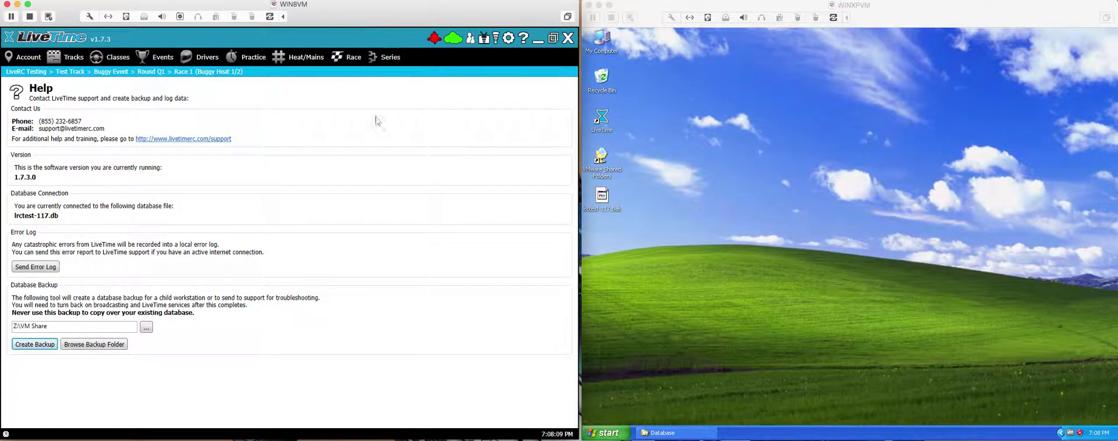
Step: Turn parent hosting ON on the Parent Host page for IP 192.168.1.5
click(475, 42)
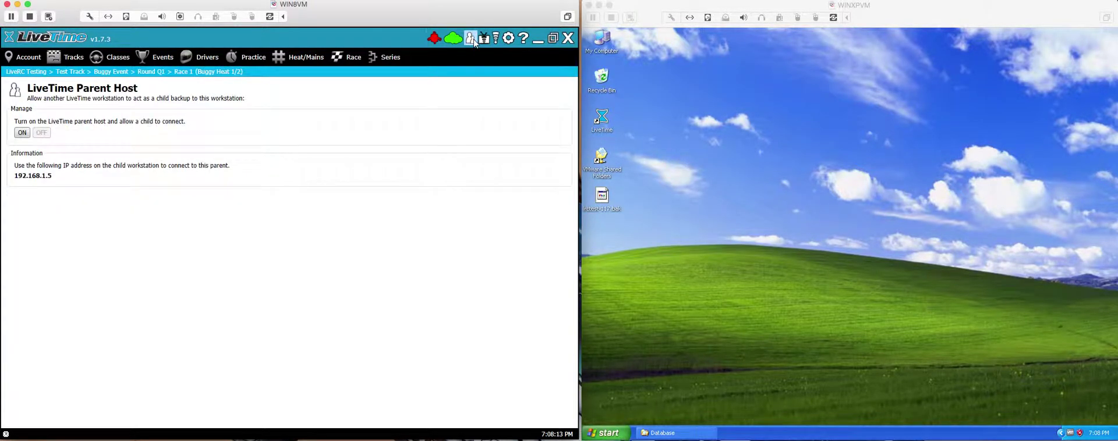
click(22, 133)
click(853, 238)
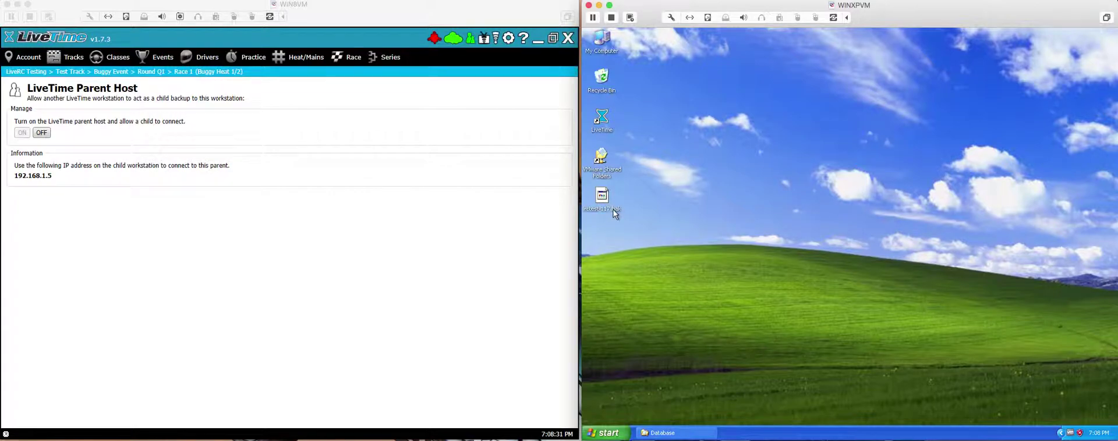
Step: Move lrctest-117.bak from the desktop into C:\Program Files\LiveTime\Database and minimize that folder
click(707, 434)
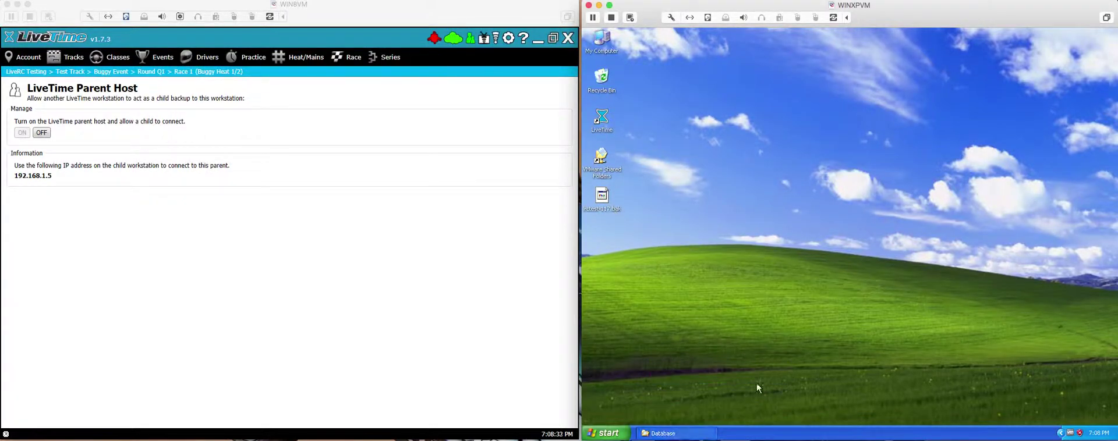
click(835, 149)
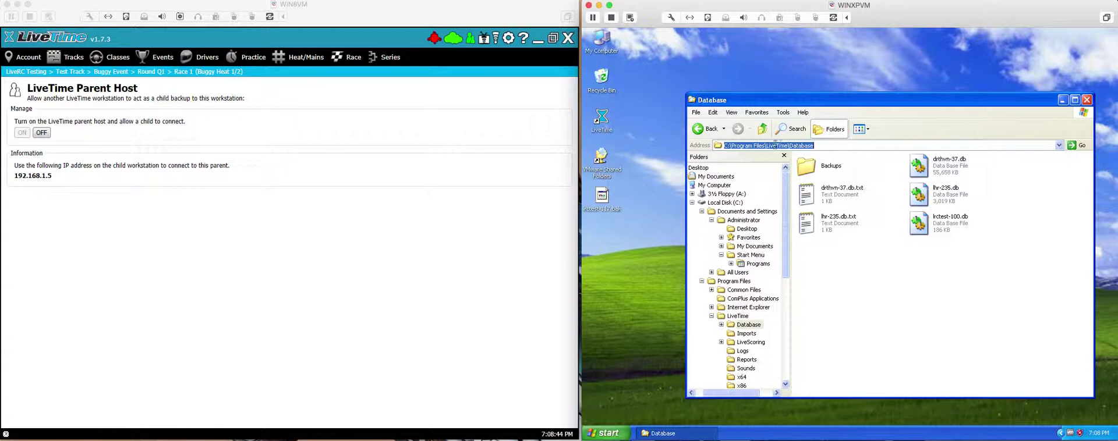
click(883, 298)
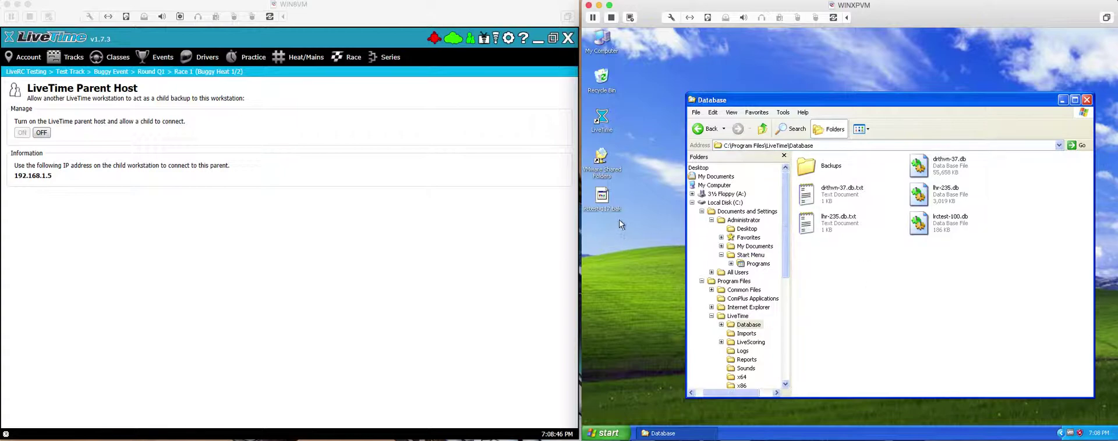
click(603, 203)
drag(606, 204, 948, 275)
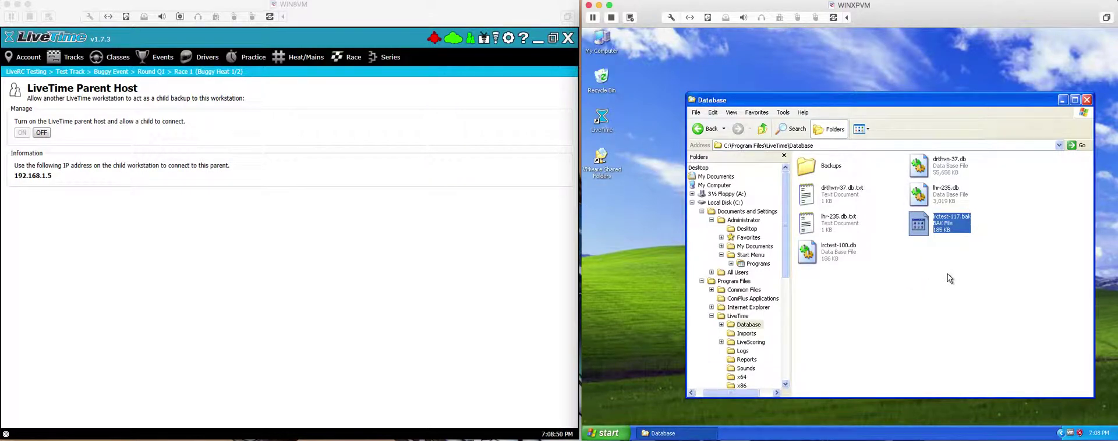
click(948, 274)
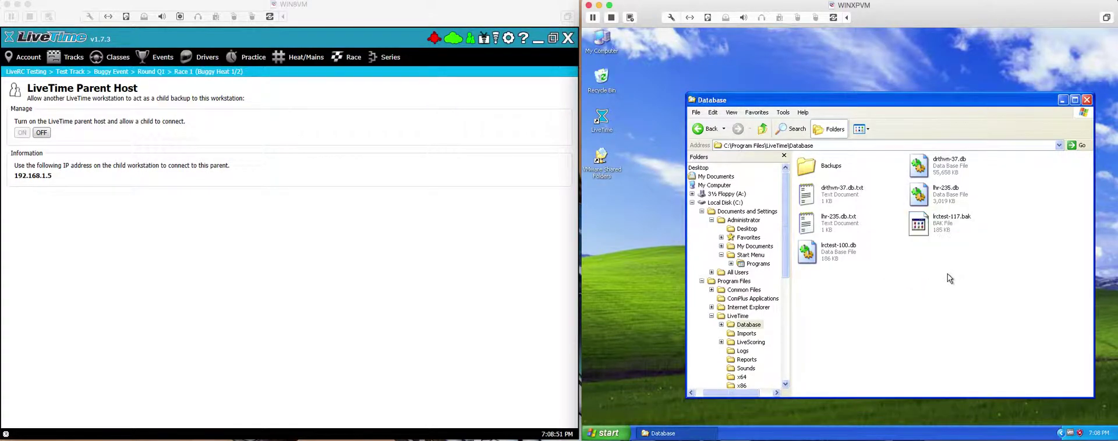
click(1065, 102)
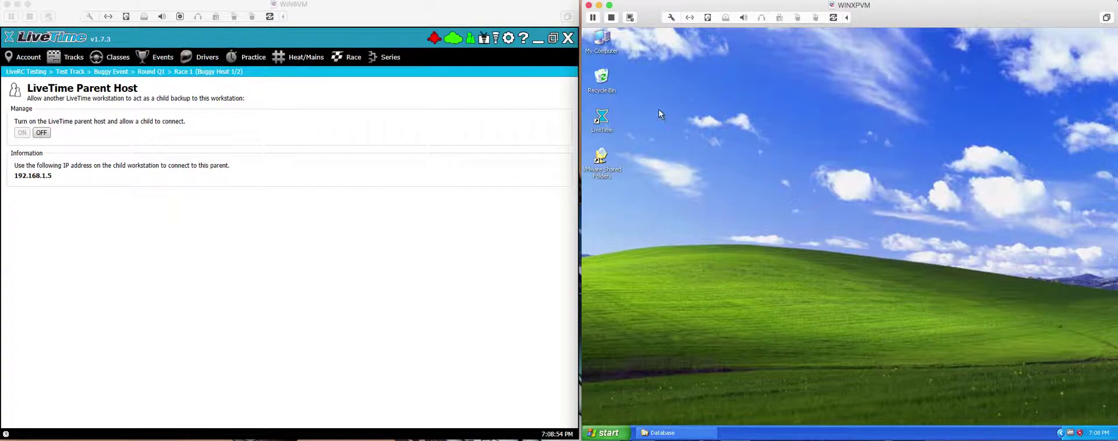
click(602, 120)
Step: Launch LiveTime on the XP workstation and choose 'Login as a child workstation'
double_click(602, 121)
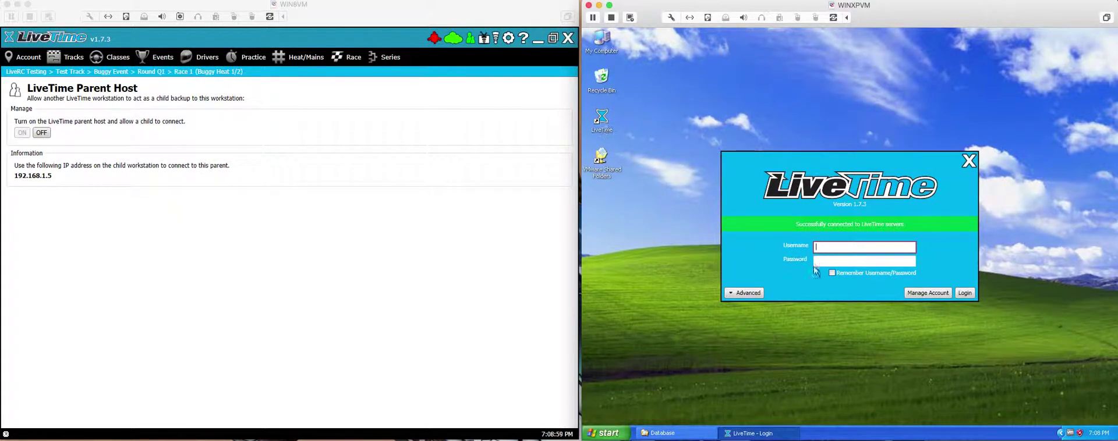
click(749, 295)
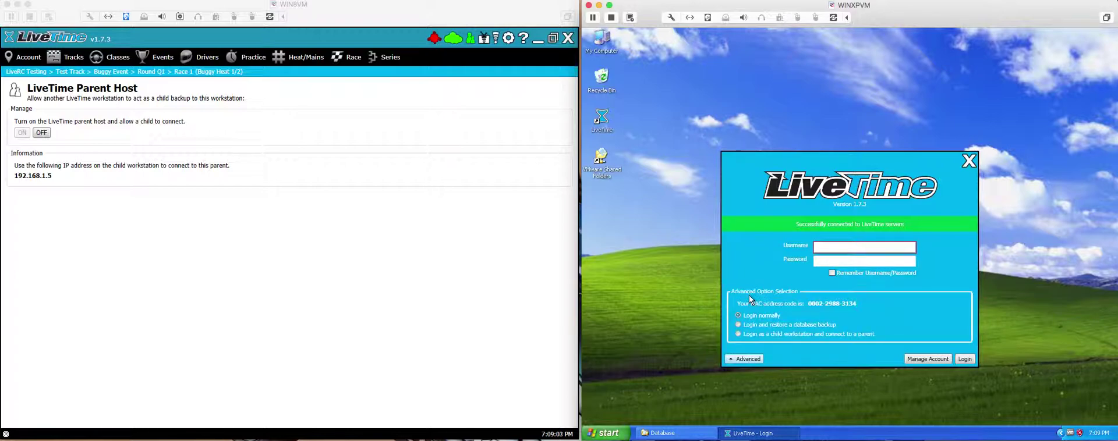
click(738, 334)
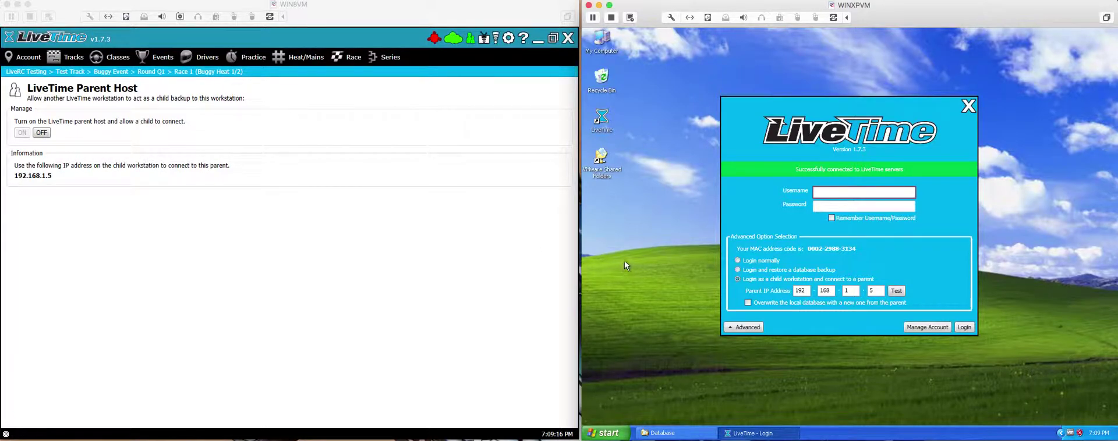
Step: Test the connection to parent IP 192.168.1.5 and accept the success message
click(302, 248)
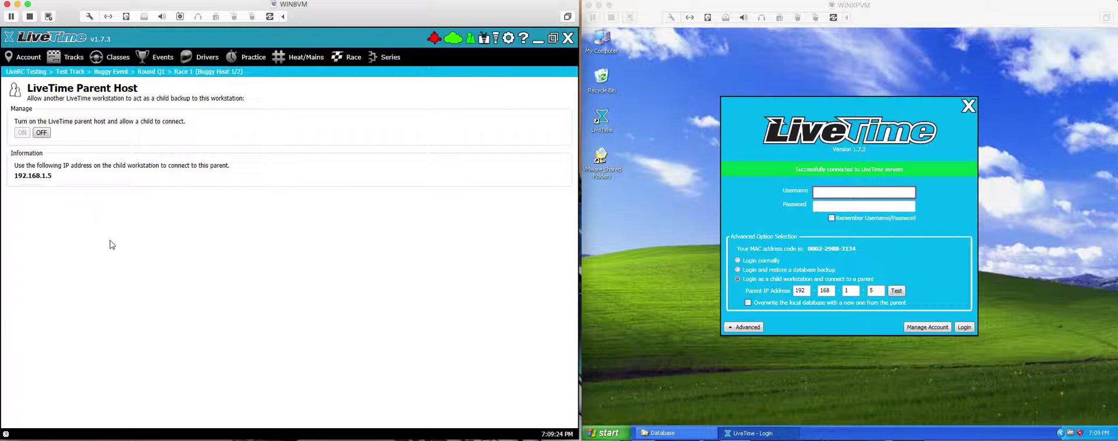
click(851, 239)
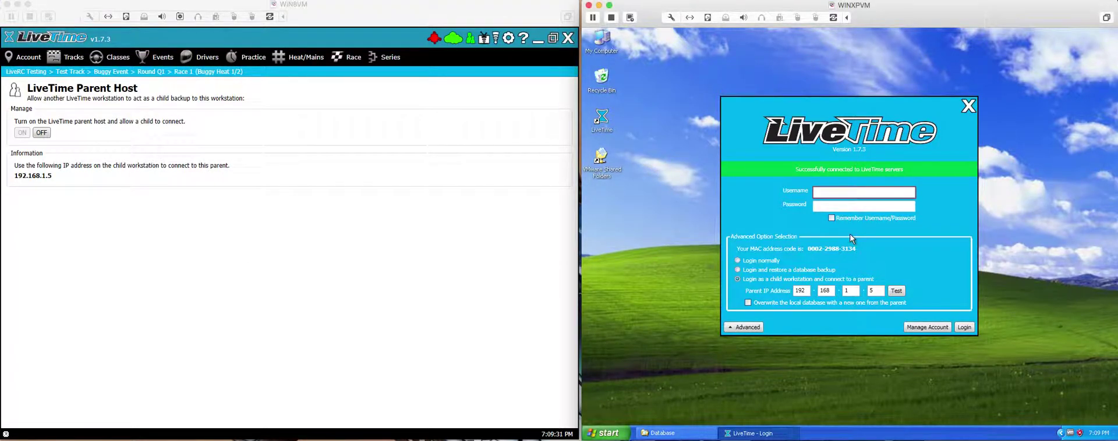
click(900, 292)
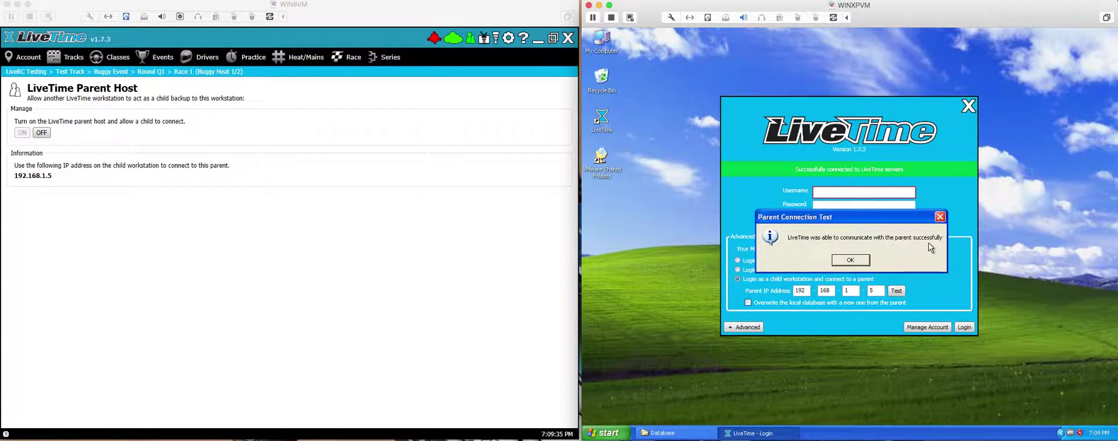
click(859, 262)
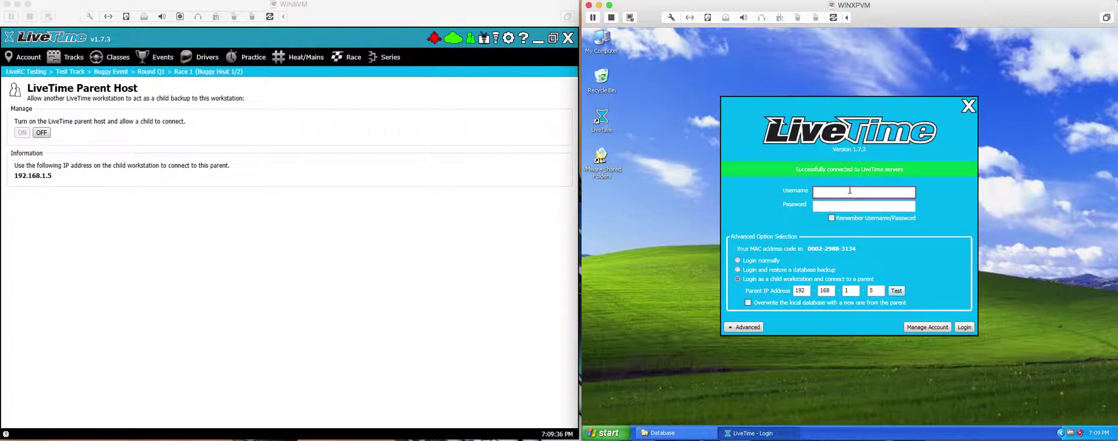
Step: Enter the login username and password, and tick 'Overwrite the local database'
text(lrctest)
key(Tab)
text(•••••)
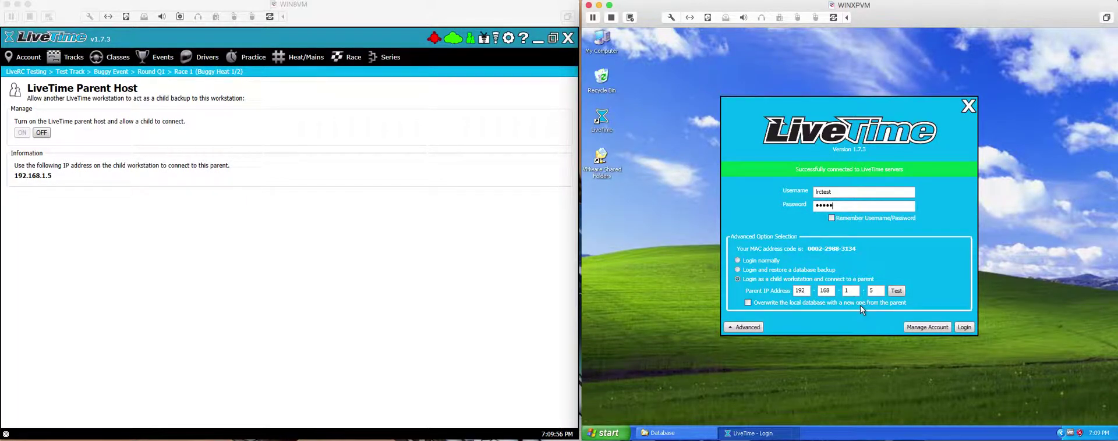
click(748, 303)
Step: Check lrctest-117.bak in the Database folder, hide the folder, and log in
click(702, 435)
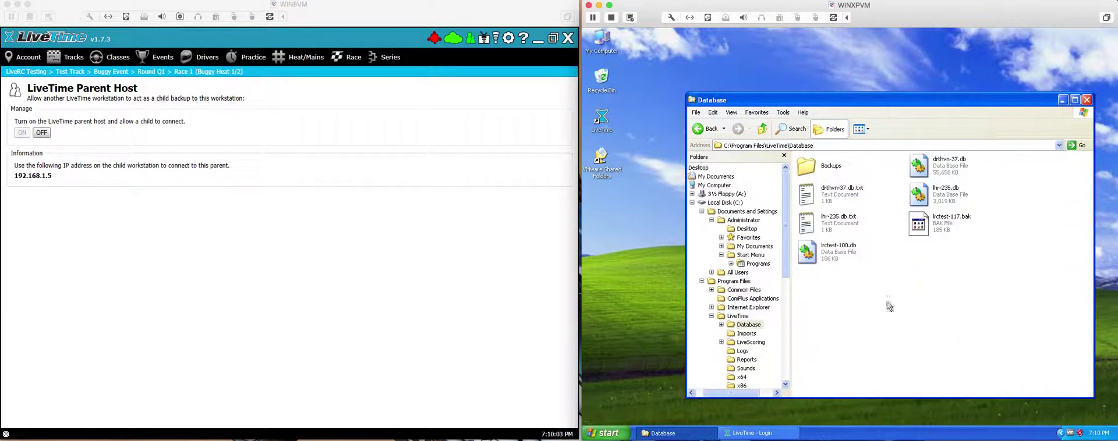
click(949, 233)
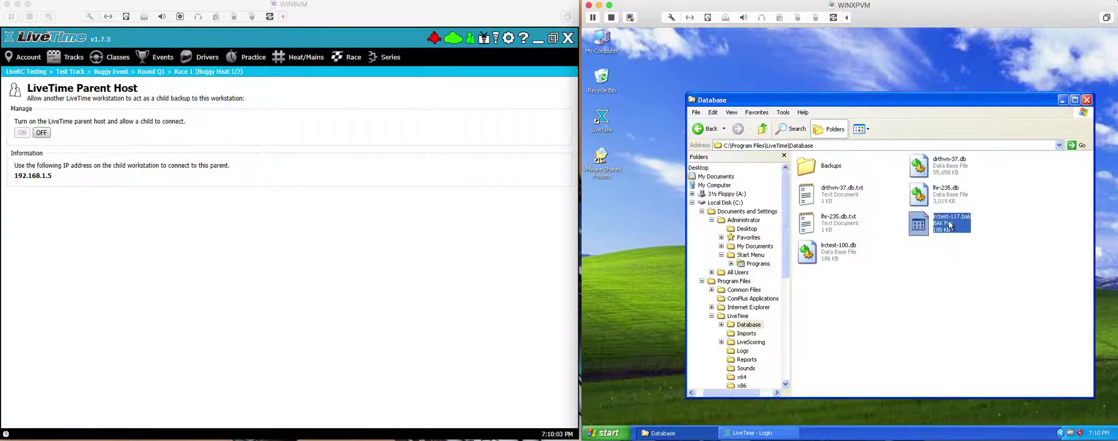
click(1063, 100)
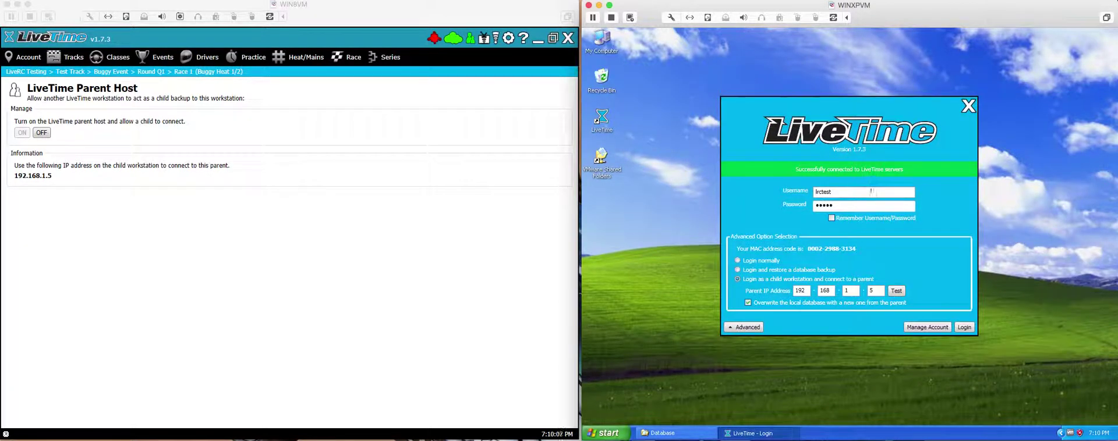
click(964, 327)
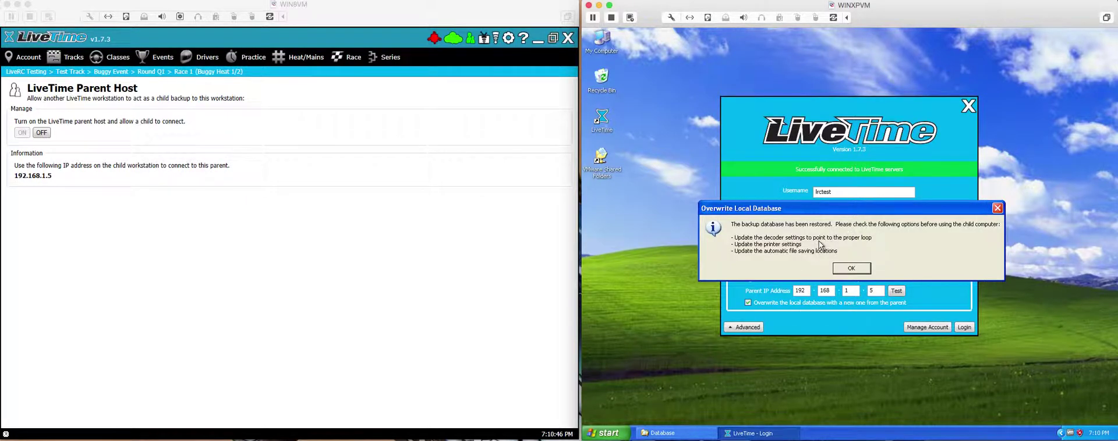
Step: Acknowledge the Overwrite Local Database notice after the parent's backup is restored
click(850, 268)
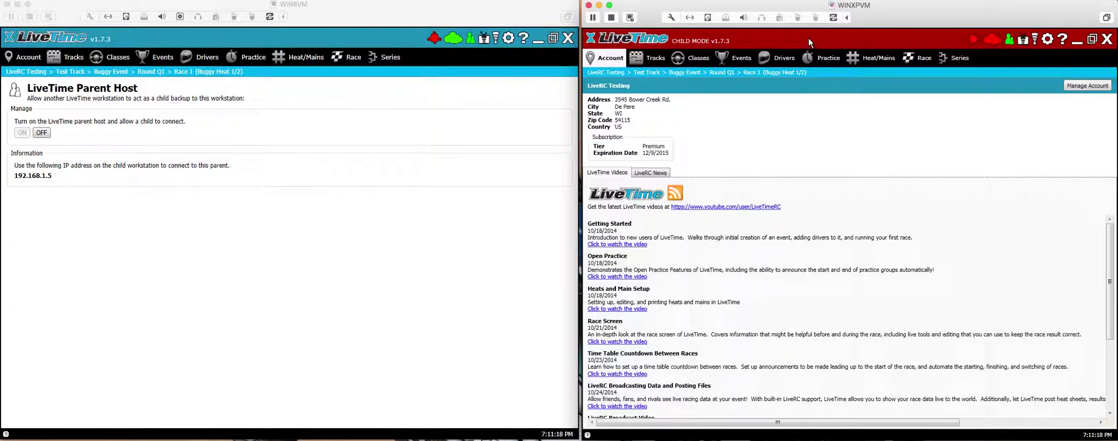
Step: Check the child's decoder Connect By options, leaving it as Not Available
click(977, 44)
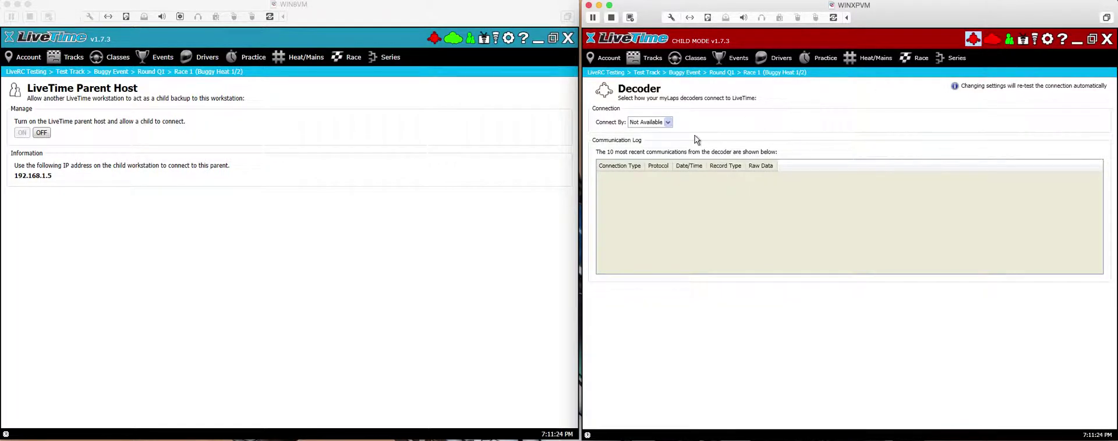
click(669, 122)
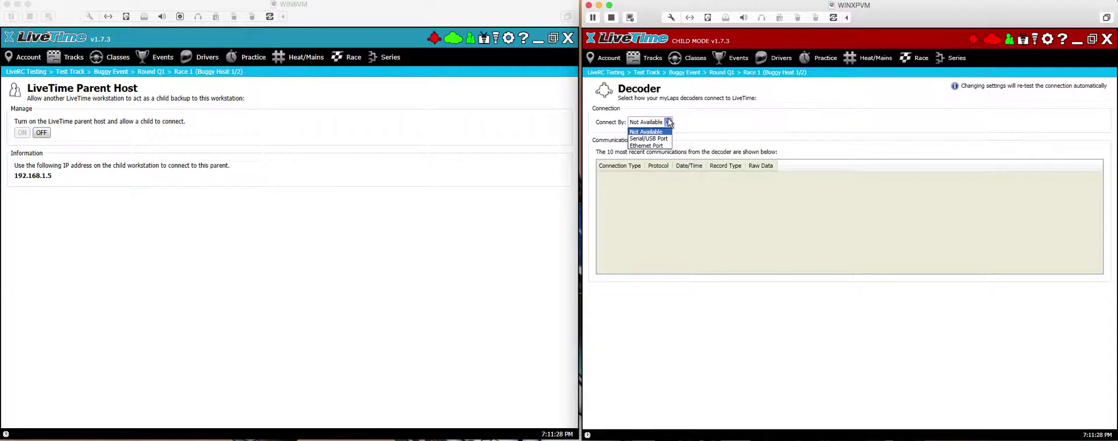
click(669, 122)
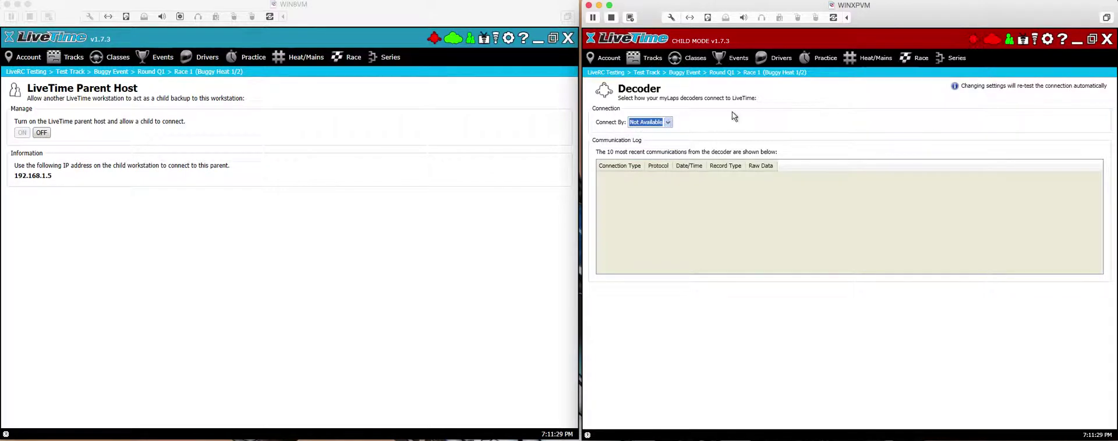
Step: Review the track's printer settings, then show the child's Race page for Q1 Buggy Heat 1/2
click(656, 59)
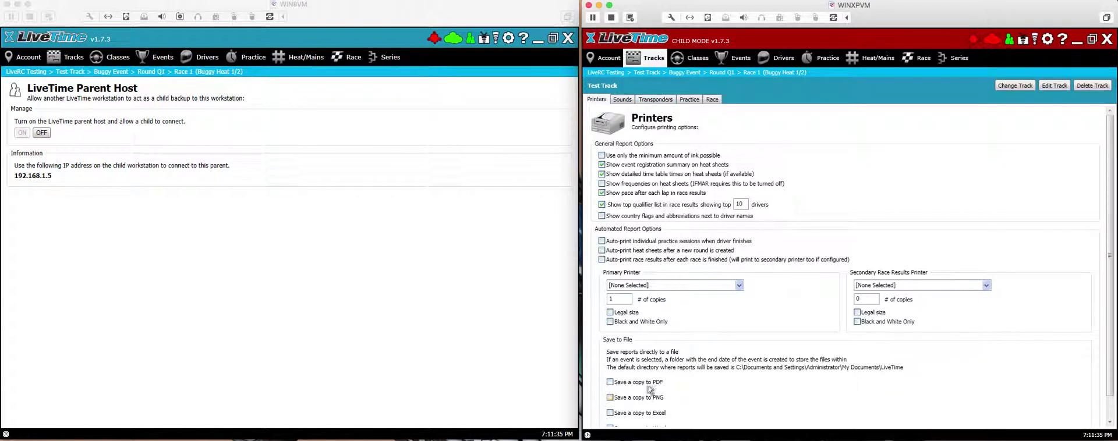
scroll(676, 382, down, 1)
scroll(698, 373, up, 1)
click(913, 56)
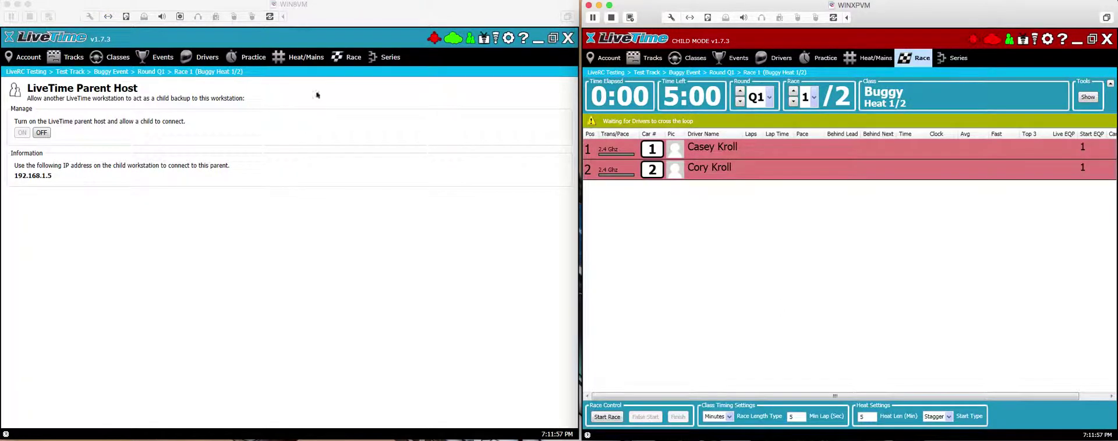
Step: On the parent's Race screen, step to Heat 2/2 and back, then start Buggy Heat 1/2
click(291, 235)
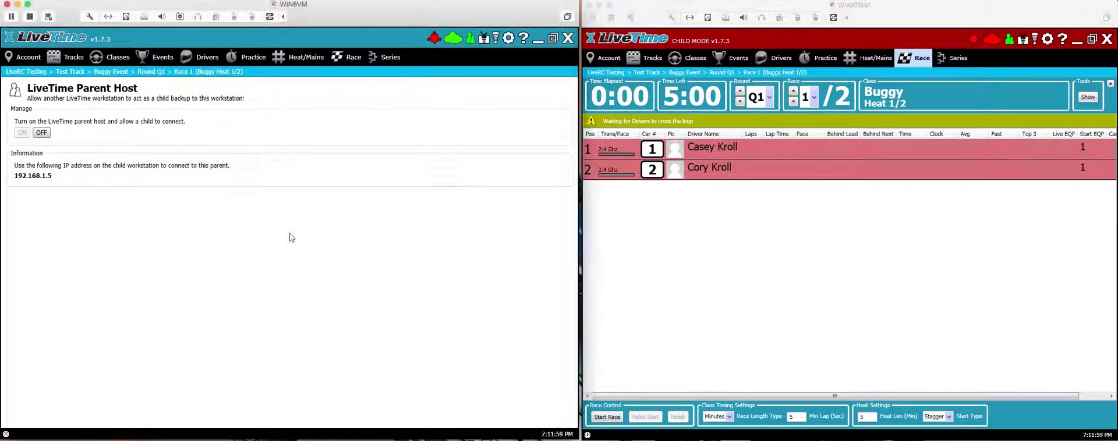
click(351, 57)
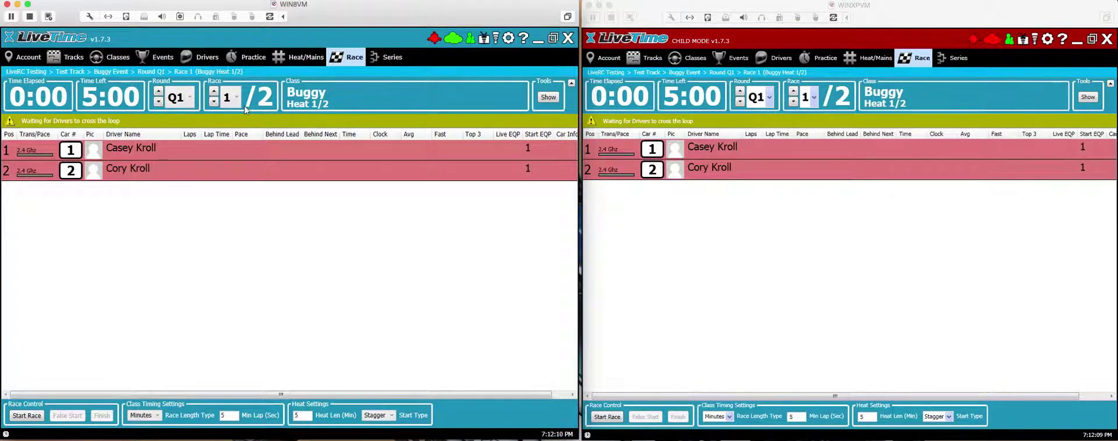
click(213, 92)
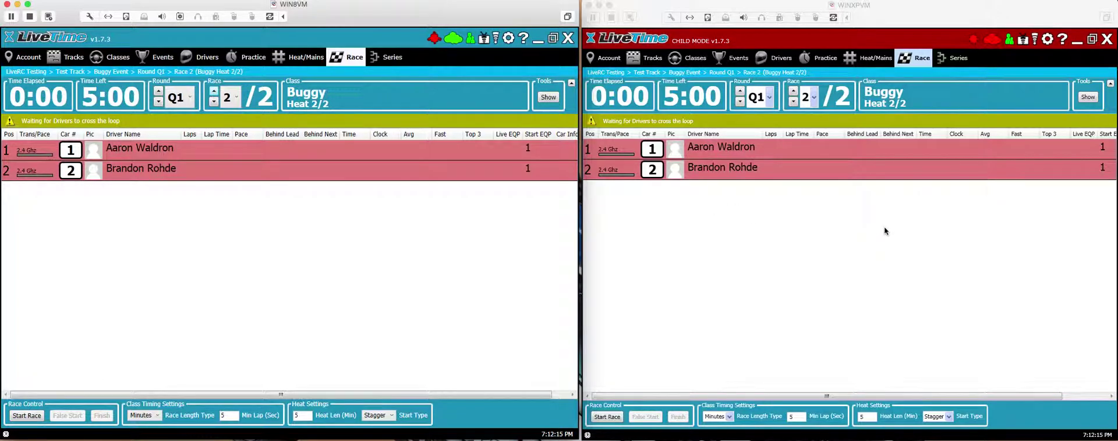
click(214, 102)
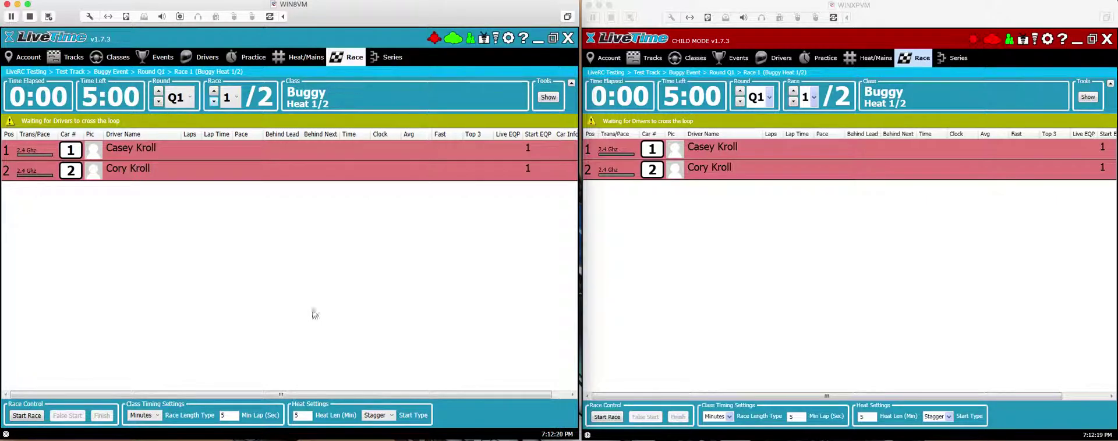
click(26, 416)
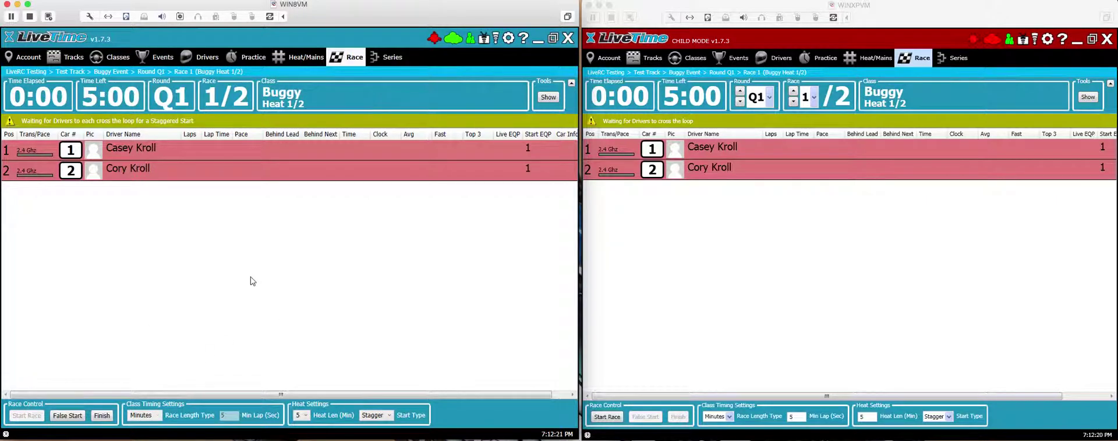
Step: Call and confirm a false start on Buggy Heat 1/2, resetting the clock to 0:00 elapsed and 5:00 remaining
click(67, 415)
click(336, 263)
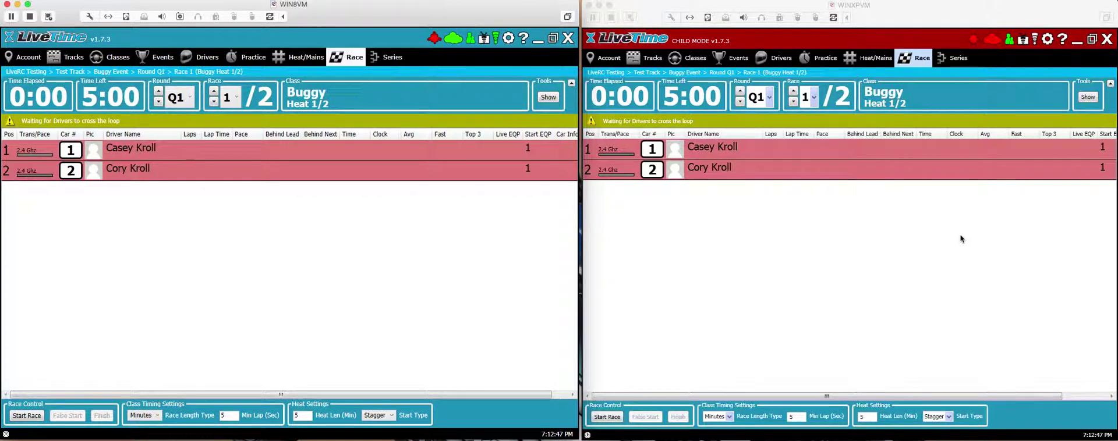
click(903, 239)
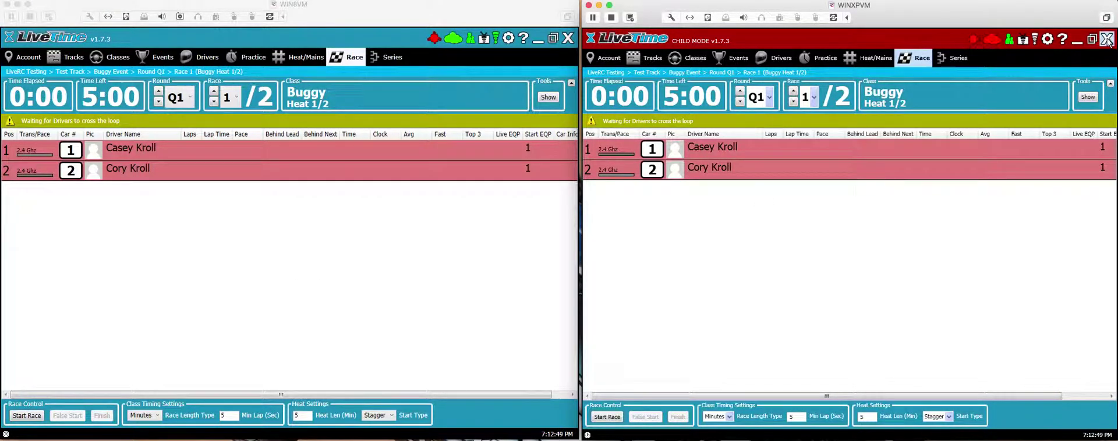